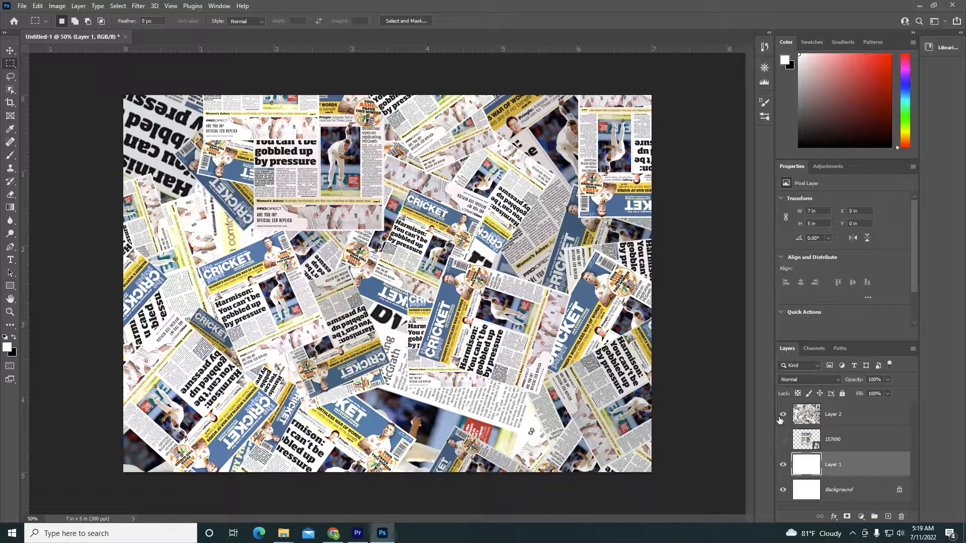
Hide Layer 2 and show the 157690 newspaper layer on the white canvas.
{"action": "left_click", "coordinate": [783, 414]}
{"action": "left_click", "coordinate": [782, 439]}
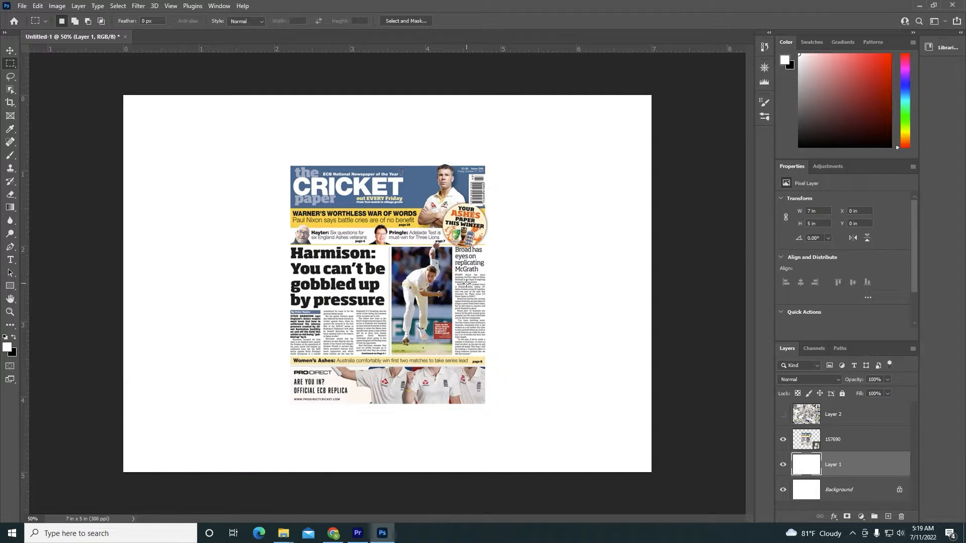
{"action": "left_click", "coordinate": [783, 439]}
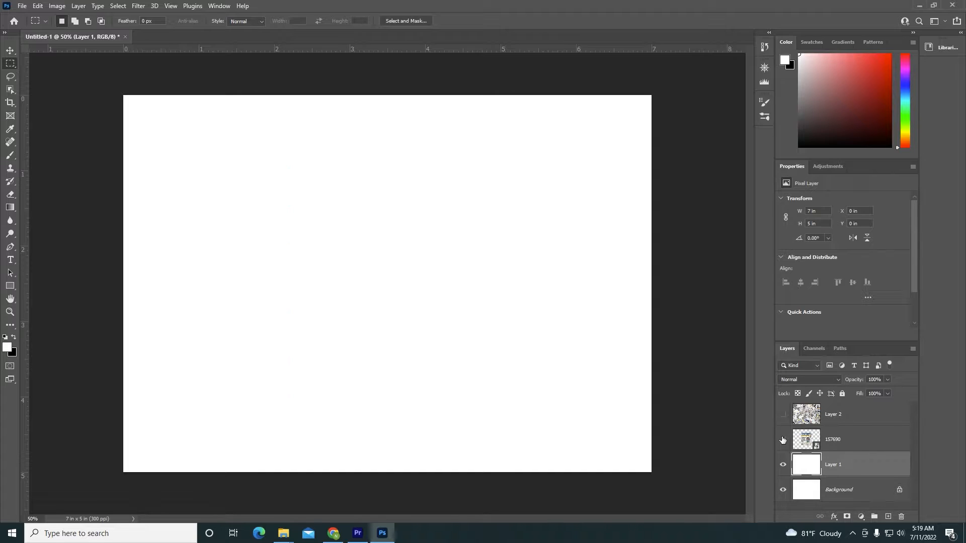
{"action": "left_click", "coordinate": [783, 439]}
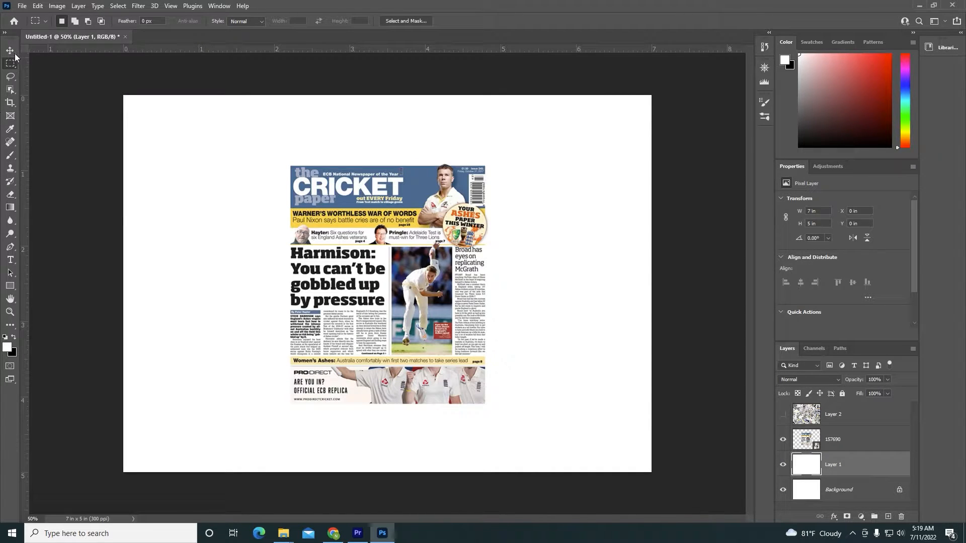
Reset the Rectangular Marquee tool and select the newspaper front page, an area about 2.6 by 3.2 in.
{"action": "right_click", "coordinate": [46, 21]}
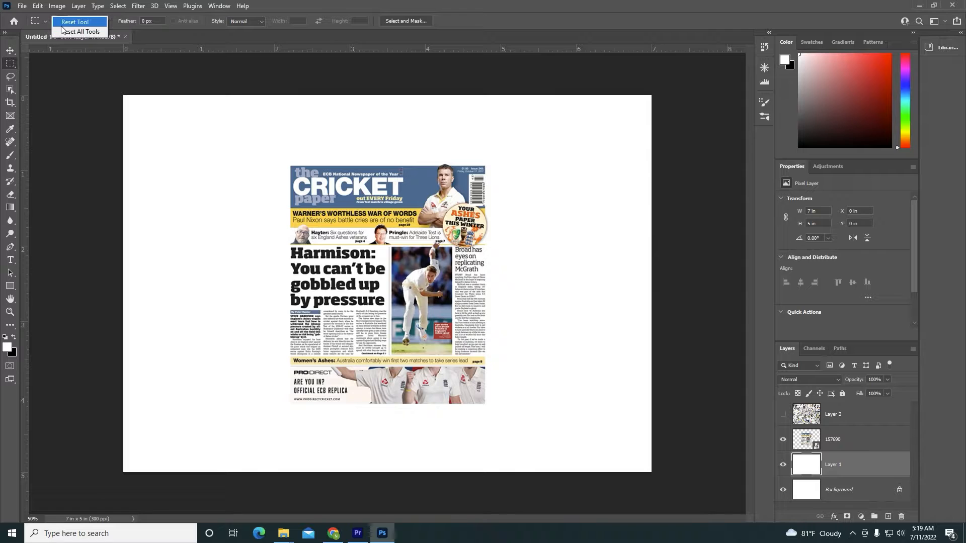
{"action": "left_click", "coordinate": [62, 24]}
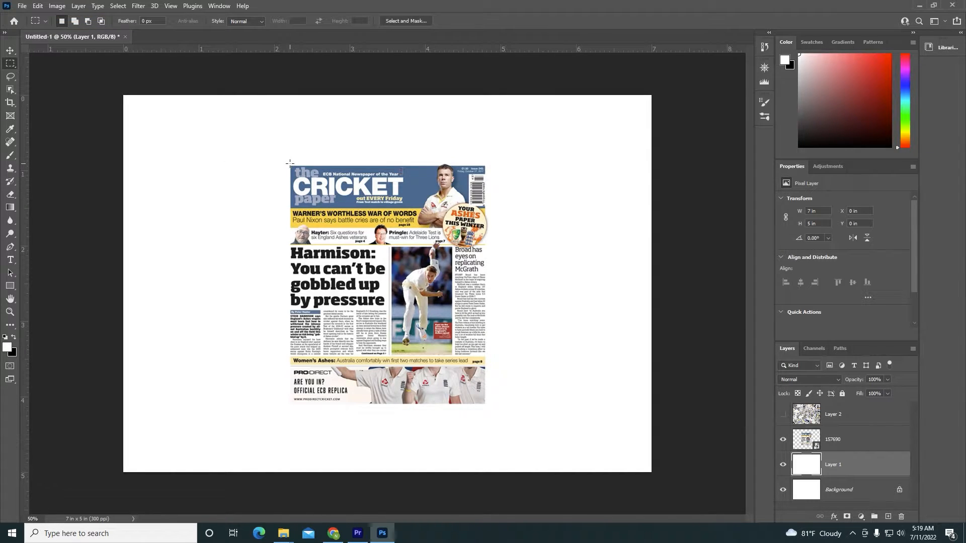
{"action": "left_click_drag", "start_coordinate": [290, 163], "coordinate": [486, 405]}
Define the selected newspaper area as a pattern named "Newspapper".
{"action": "left_click", "coordinate": [38, 6]}
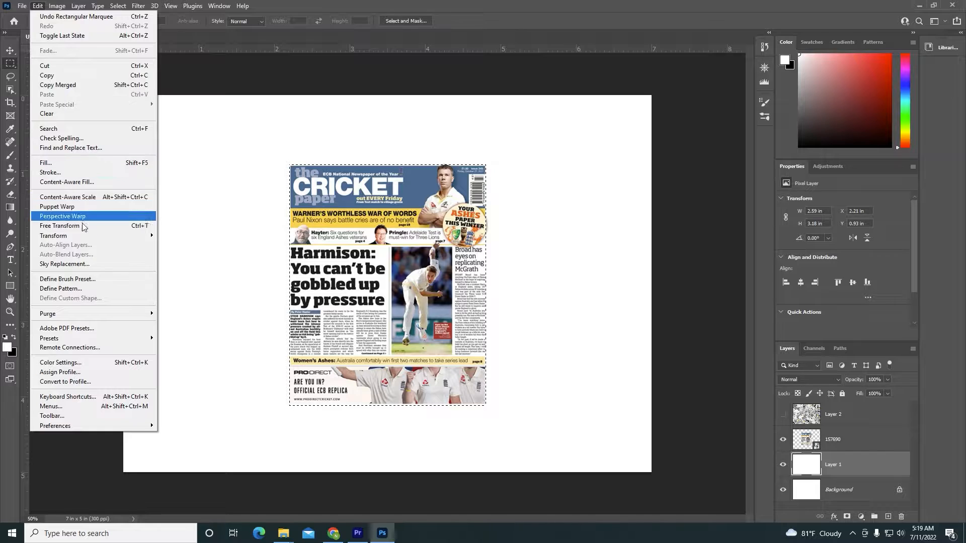
{"action": "left_click", "coordinate": [65, 291]}
{"action": "key", "text": "BackSpace"}
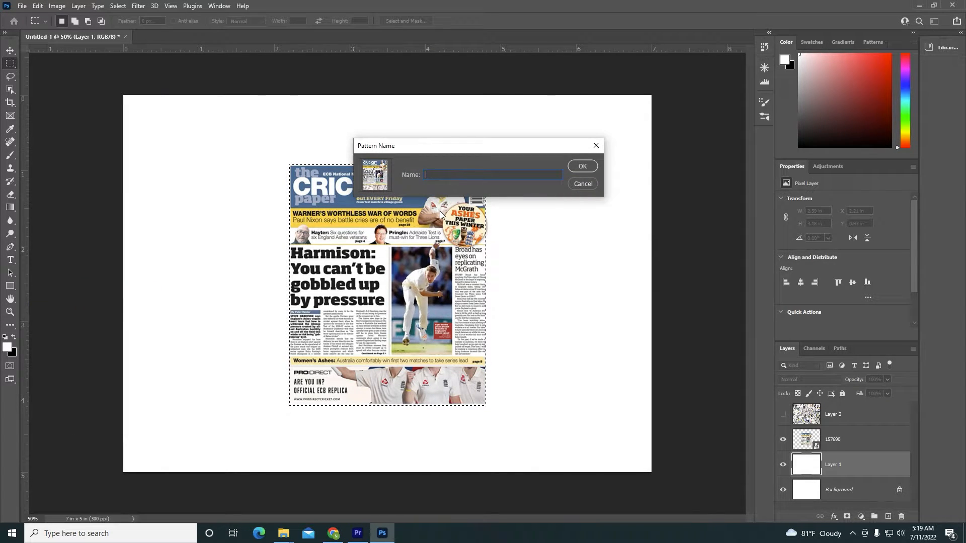
{"action": "type", "text": "Newspapper"}
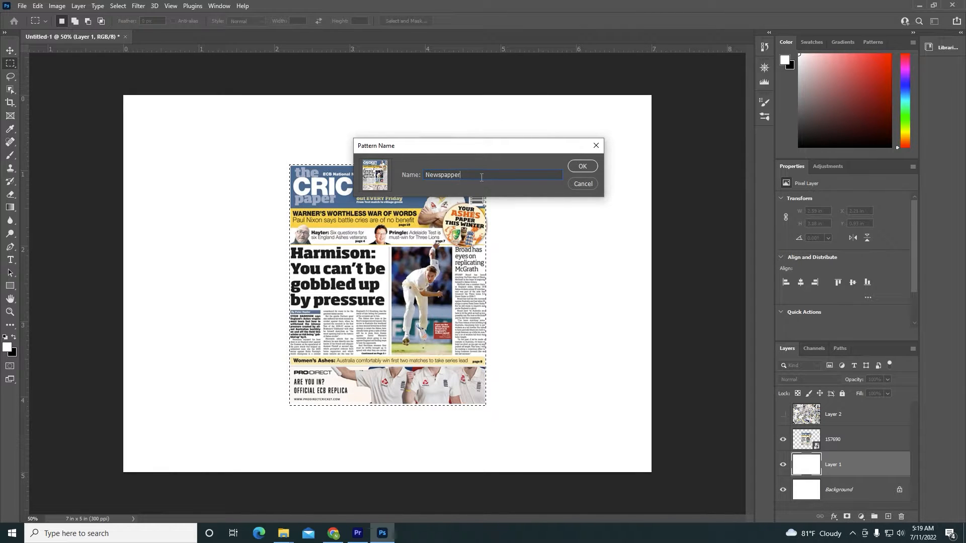
{"action": "left_click_drag", "start_coordinate": [480, 177], "coordinate": [423, 181]}
{"action": "left_click", "coordinate": [584, 166]}
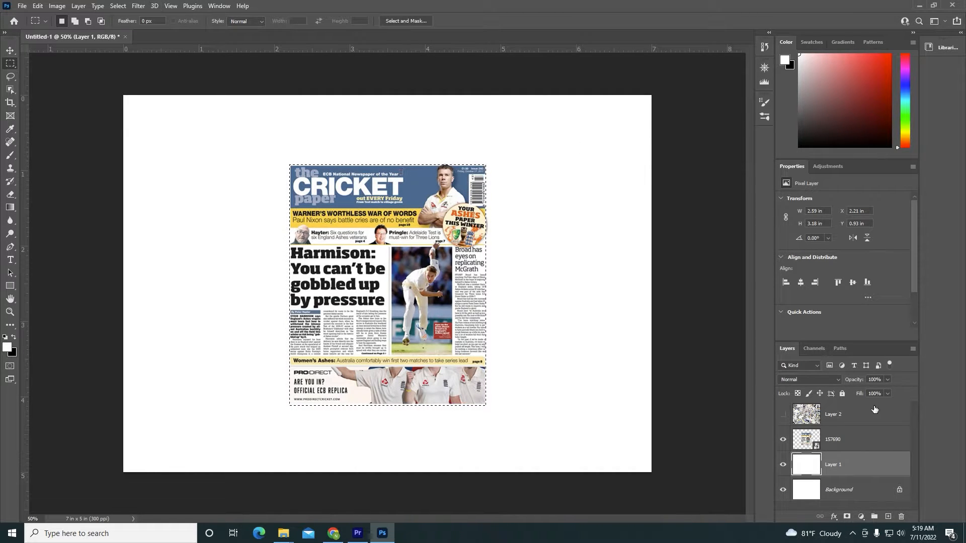
Clear the selection and add a new empty layer directly above the 157690 layer.
{"action": "left_click", "coordinate": [838, 441]}
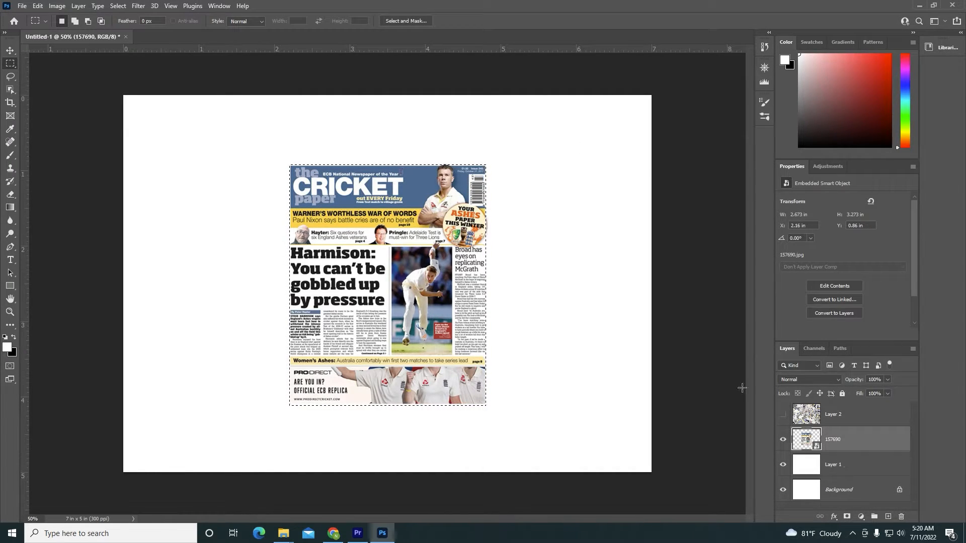
{"action": "key", "text": "ctrl+d"}
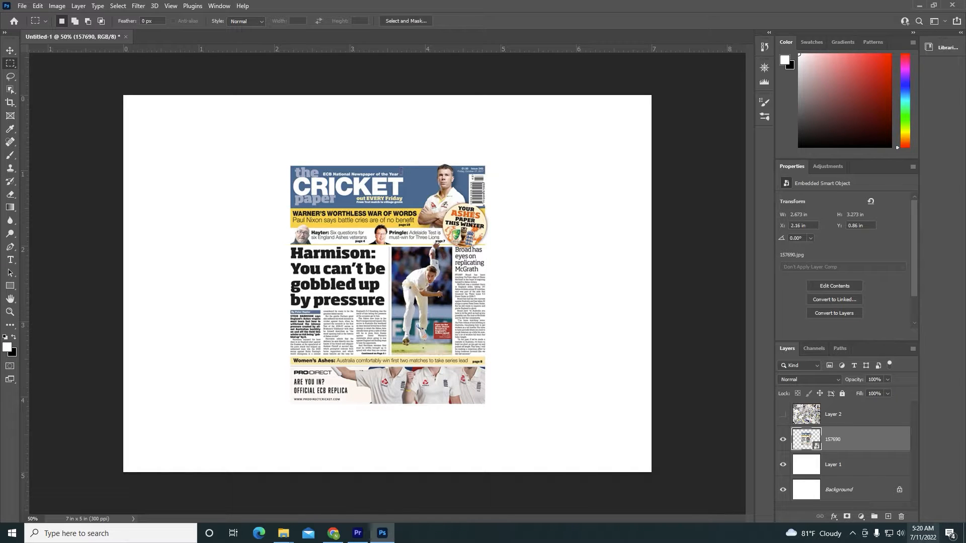
{"action": "left_click", "coordinate": [889, 517]}
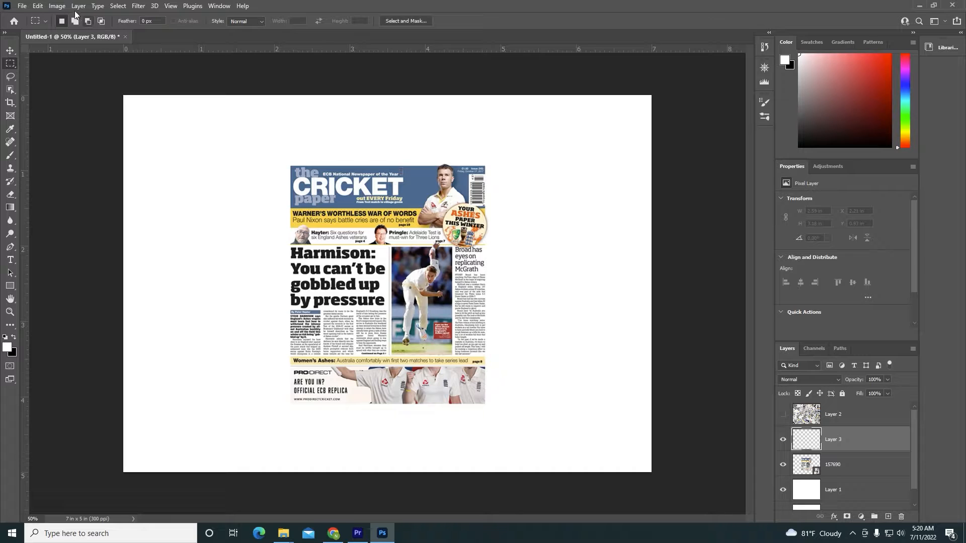
Start a Fill on the new empty layer with Pattern as its contents.
{"action": "left_click", "coordinate": [36, 7]}
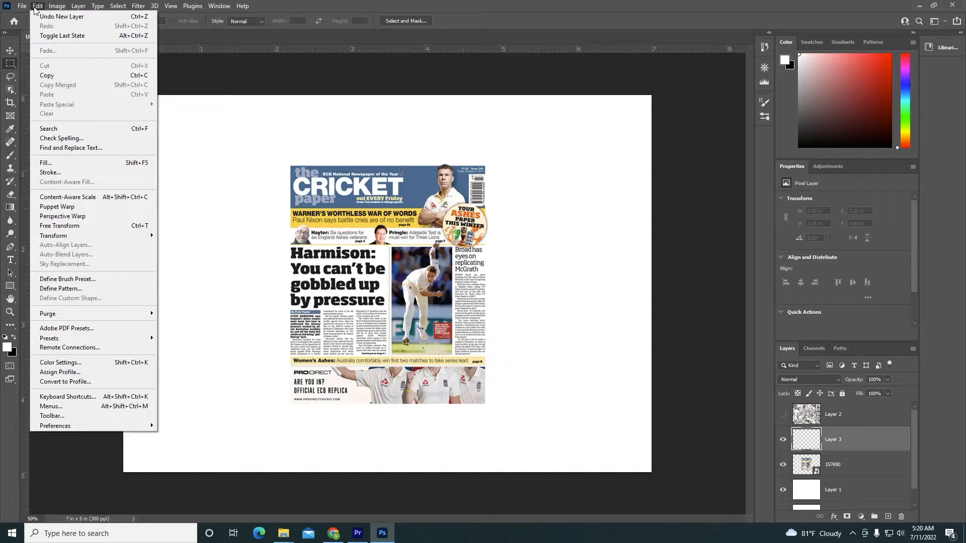
{"action": "left_click", "coordinate": [68, 163]}
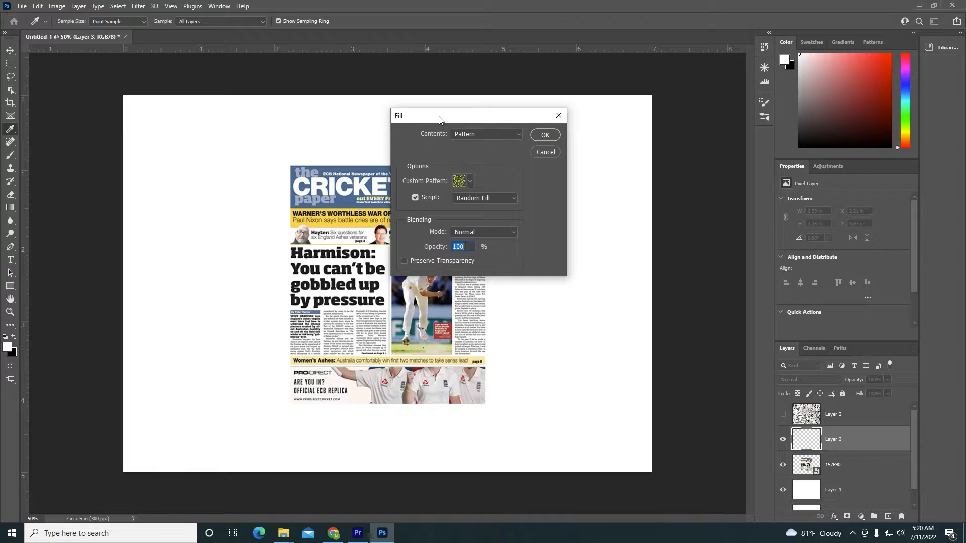
{"action": "left_click_drag", "start_coordinate": [437, 116], "coordinate": [485, 122]}
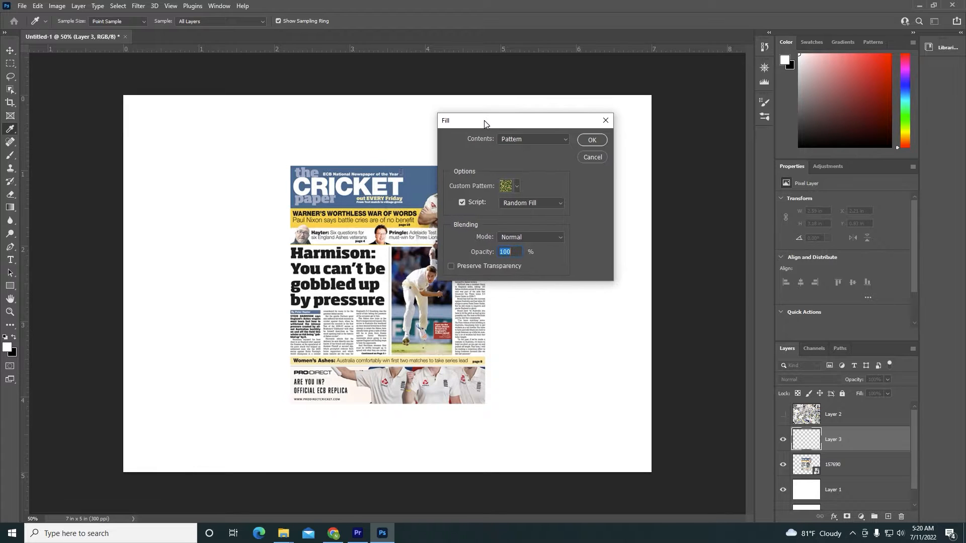
{"action": "left_click", "coordinate": [518, 141]}
{"action": "left_click", "coordinate": [517, 141]}
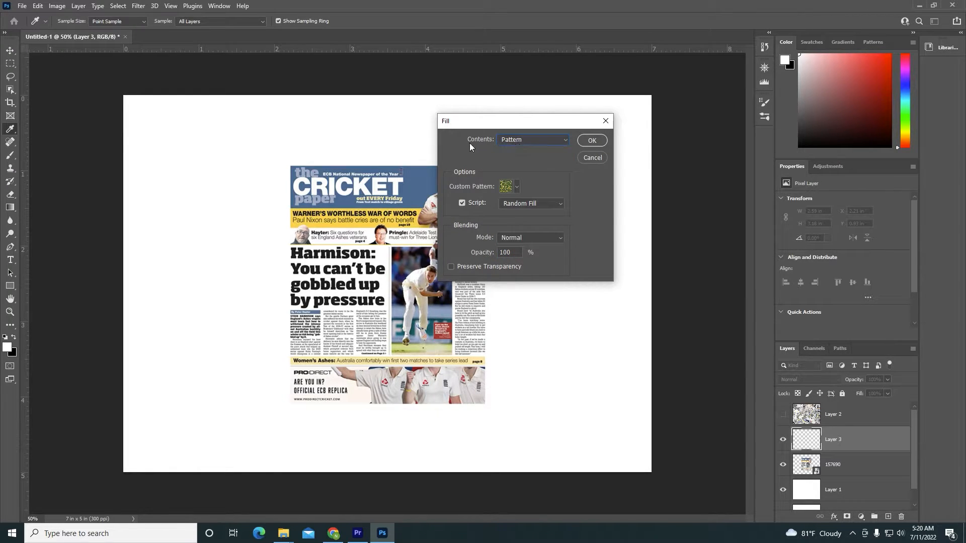
{"action": "left_click", "coordinate": [506, 143]}
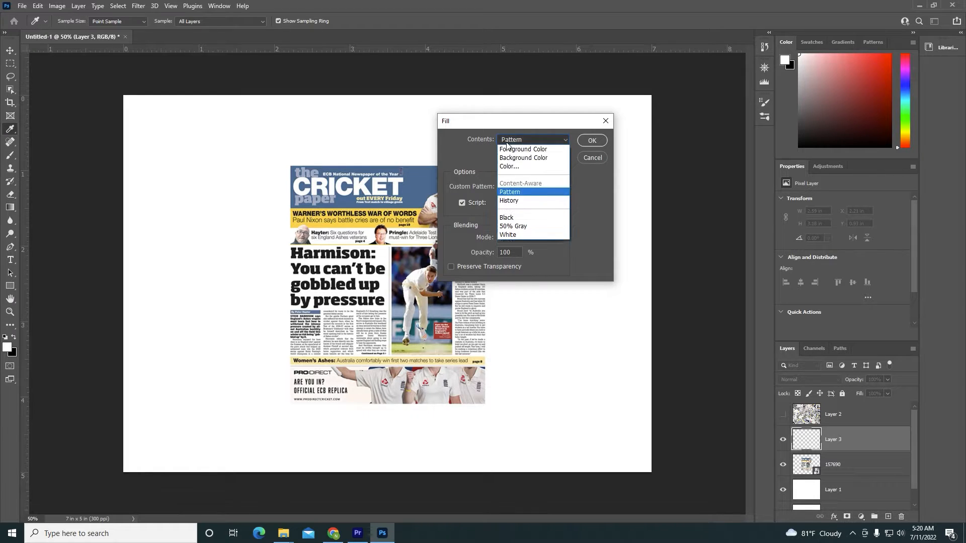
{"action": "left_click", "coordinate": [526, 190]}
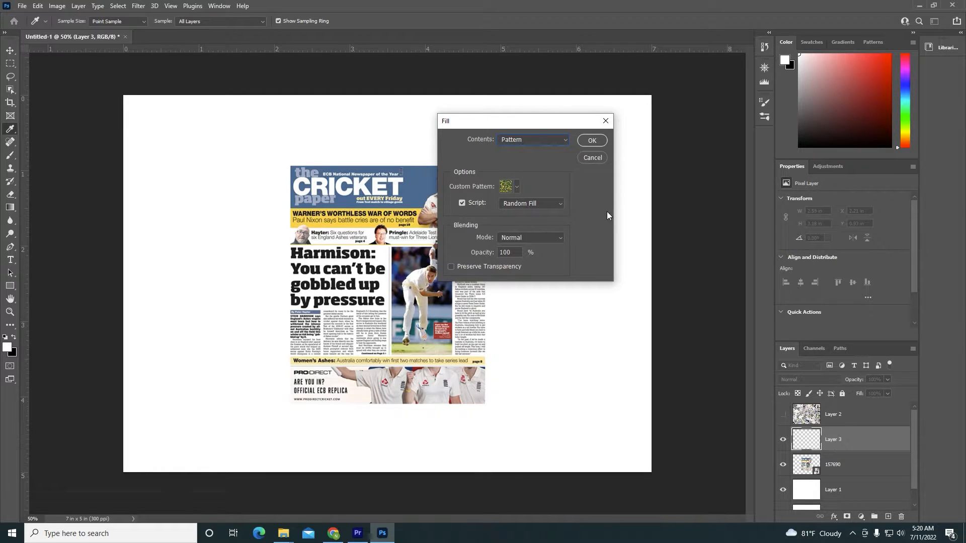
Keep the pattern script enabled for the fill and choose Random Fill as the script.
{"action": "left_click", "coordinate": [464, 202]}
{"action": "left_click", "coordinate": [463, 203]}
{"action": "left_click", "coordinate": [464, 203]}
{"action": "left_click", "coordinate": [464, 203]}
{"action": "left_click", "coordinate": [541, 203]}
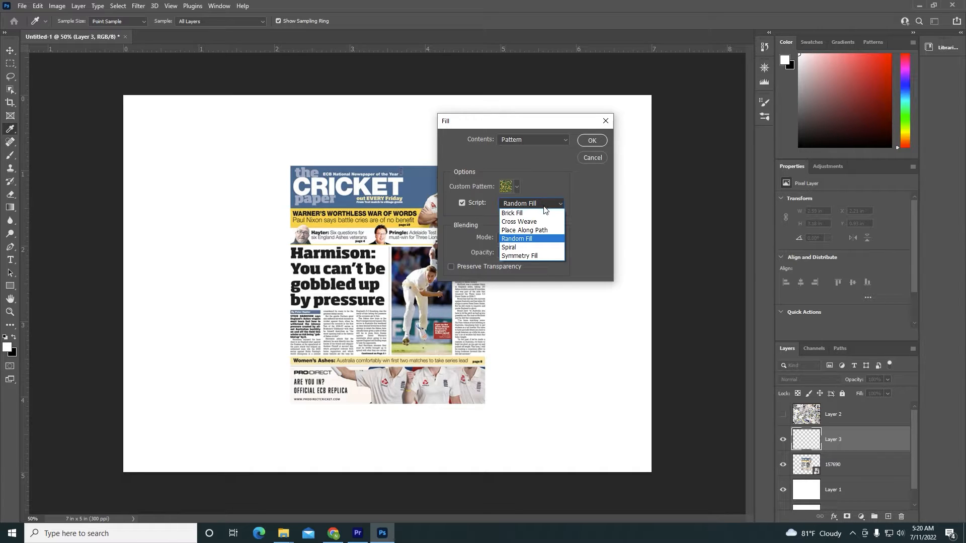
{"action": "left_click", "coordinate": [525, 239]}
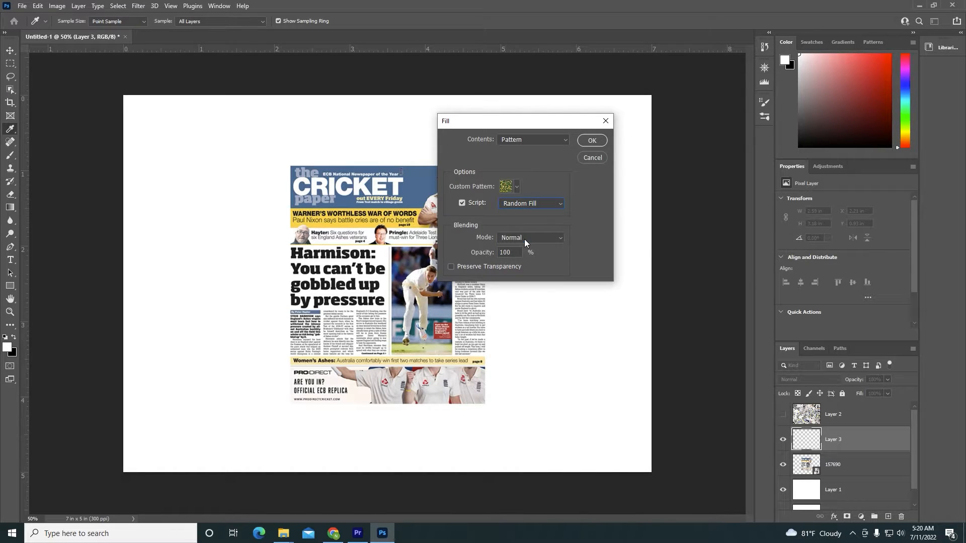
Choose the newspaper as the fill's custom pattern and continue to the Random Fill settings.
{"action": "left_click", "coordinate": [516, 187]}
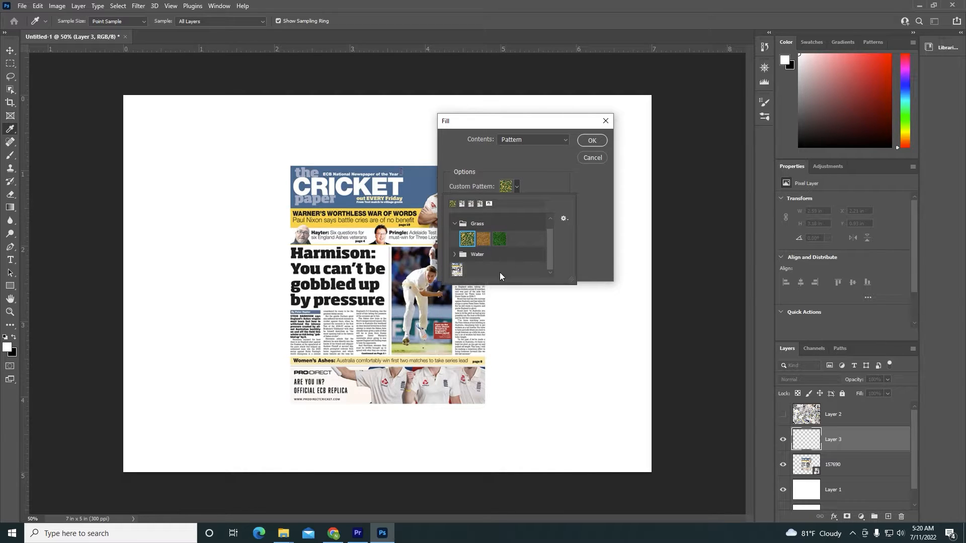
{"action": "left_click", "coordinate": [457, 270]}
{"action": "left_click", "coordinate": [576, 187]}
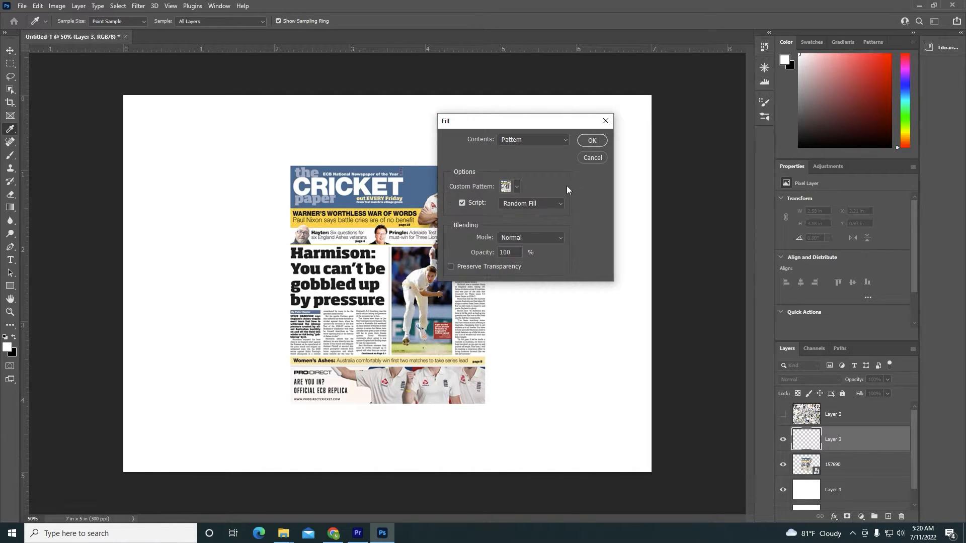
{"action": "left_click", "coordinate": [597, 141]}
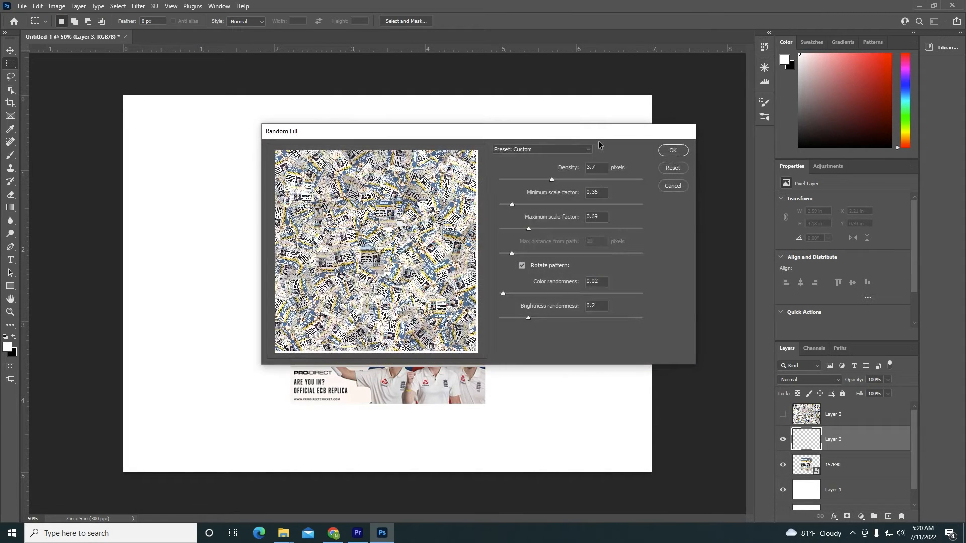
Apply the random fill with density 2.5 pixels, minimum scale factor 0.51 and color randomness 0.01.
{"action": "left_click_drag", "start_coordinate": [427, 129], "coordinate": [528, 160]}
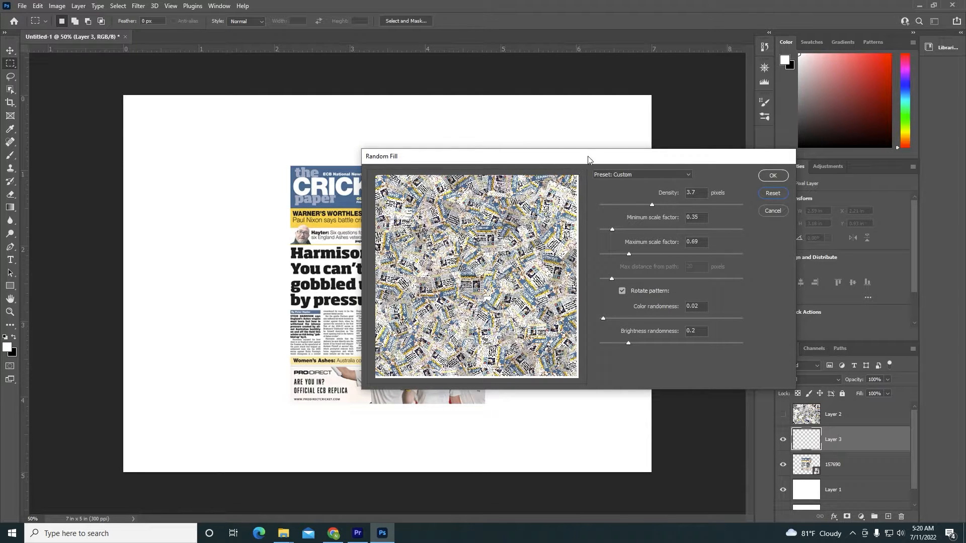
{"action": "left_click_drag", "start_coordinate": [578, 161], "coordinate": [318, 151]}
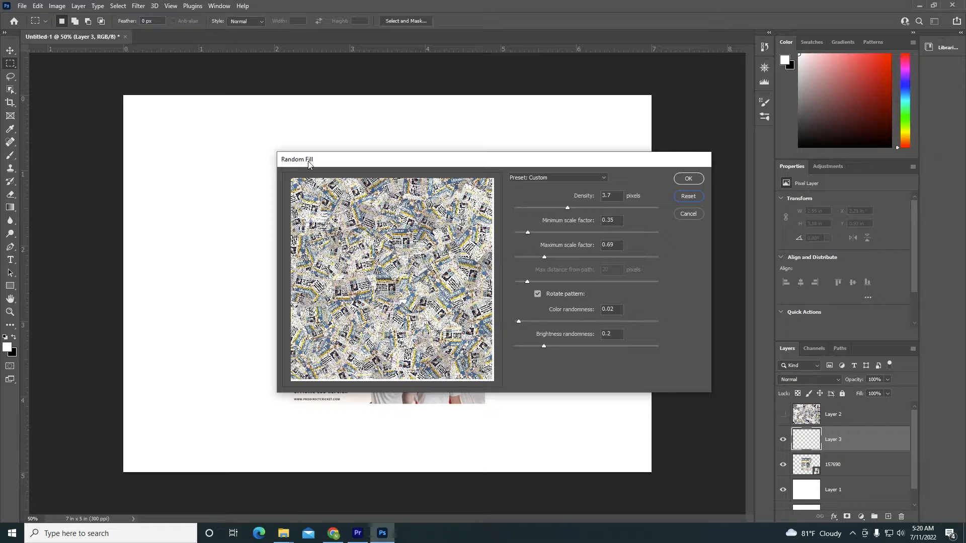
{"action": "left_click_drag", "start_coordinate": [501, 165], "coordinate": [386, 160]}
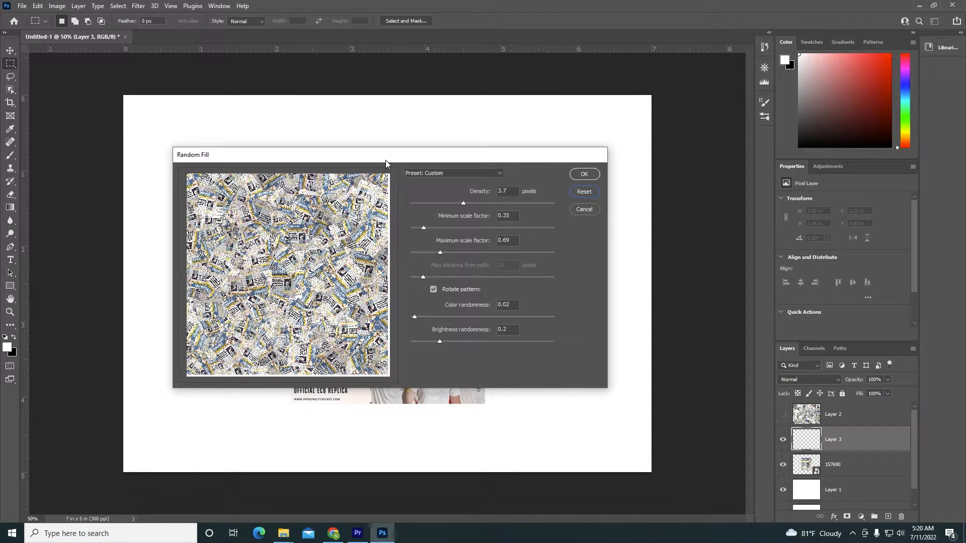
{"action": "left_click", "coordinate": [467, 202]}
{"action": "mouse_move", "coordinate": [467, 202]}
{"action": "left_mouse_down"}
{"action": "mouse_move", "coordinate": [439, 204]}
{"action": "mouse_move", "coordinate": [448, 203]}
{"action": "left_mouse_up"}
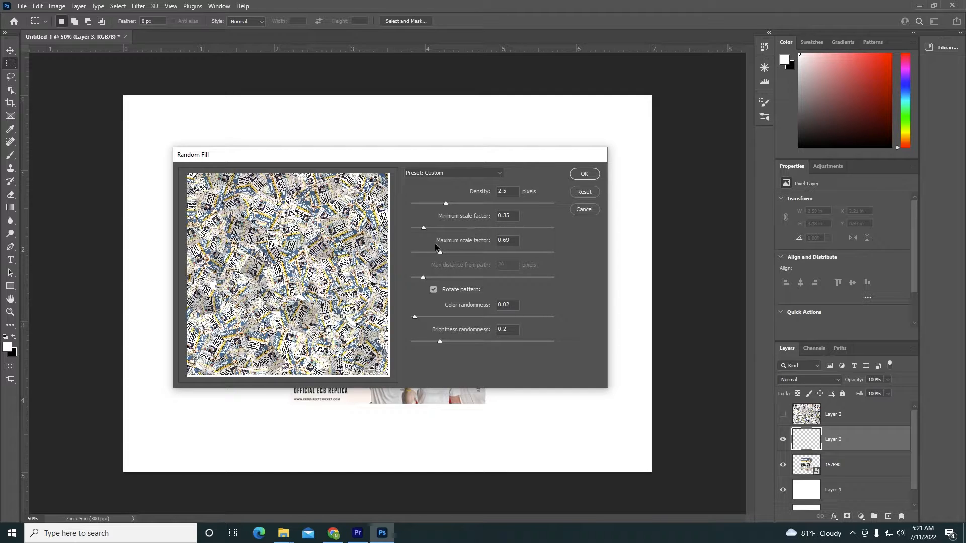
{"action": "mouse_move", "coordinate": [426, 228]}
{"action": "left_mouse_down"}
{"action": "mouse_move", "coordinate": [445, 229]}
{"action": "mouse_move", "coordinate": [431, 228]}
{"action": "left_mouse_up"}
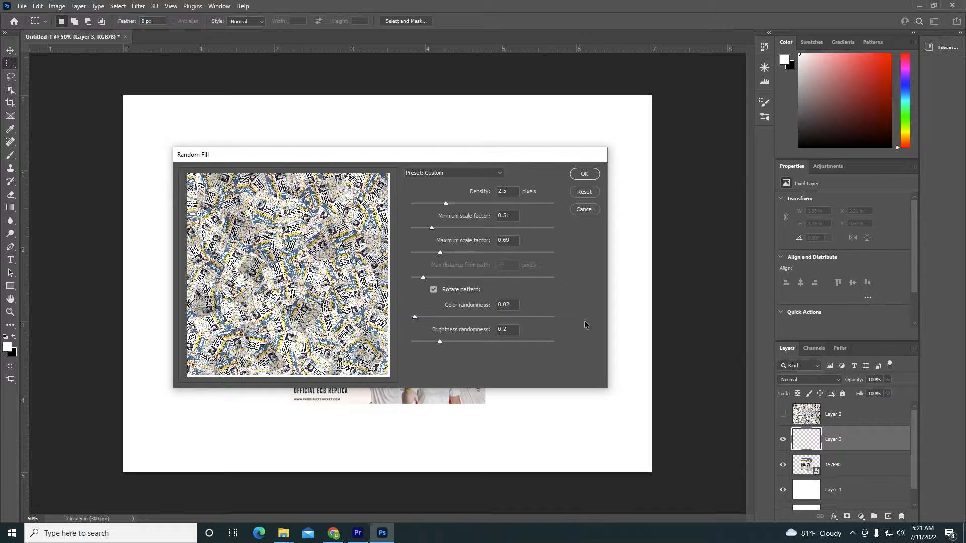
{"action": "left_click_drag", "start_coordinate": [415, 316], "coordinate": [445, 342]}
{"action": "left_click", "coordinate": [582, 174]}
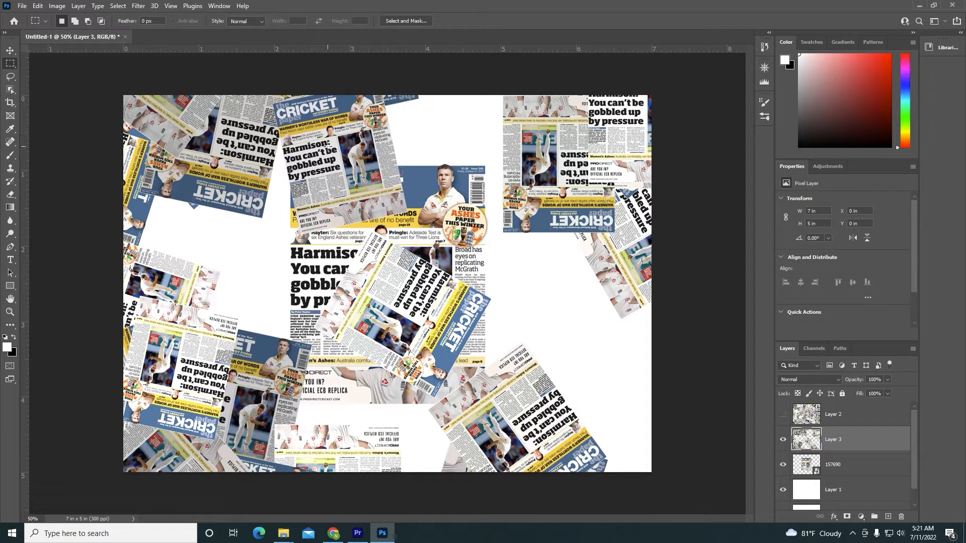
Start another Fill on Layer 3 with the same newspaper pattern and Random Fill script.
{"action": "left_click", "coordinate": [59, 9]}
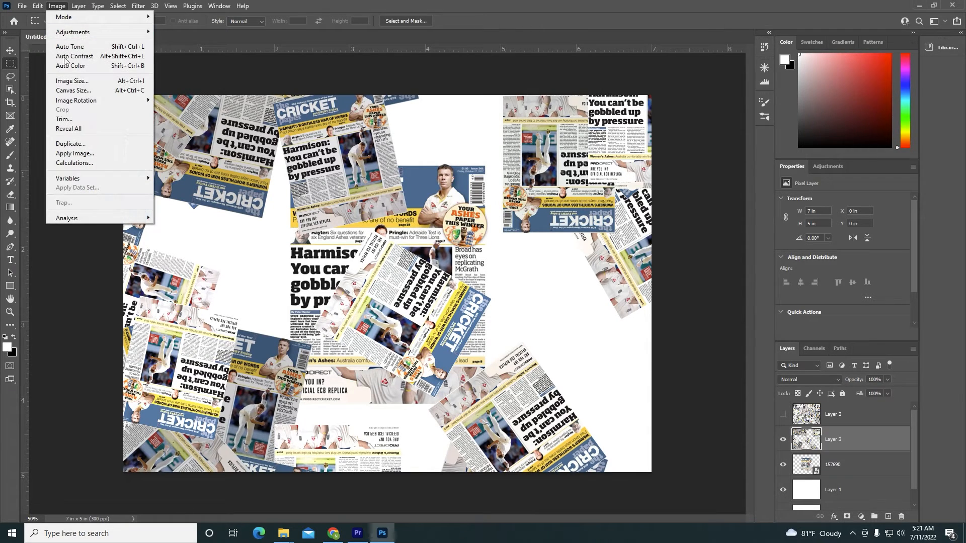
{"action": "mouse_move", "coordinate": [38, 6]}
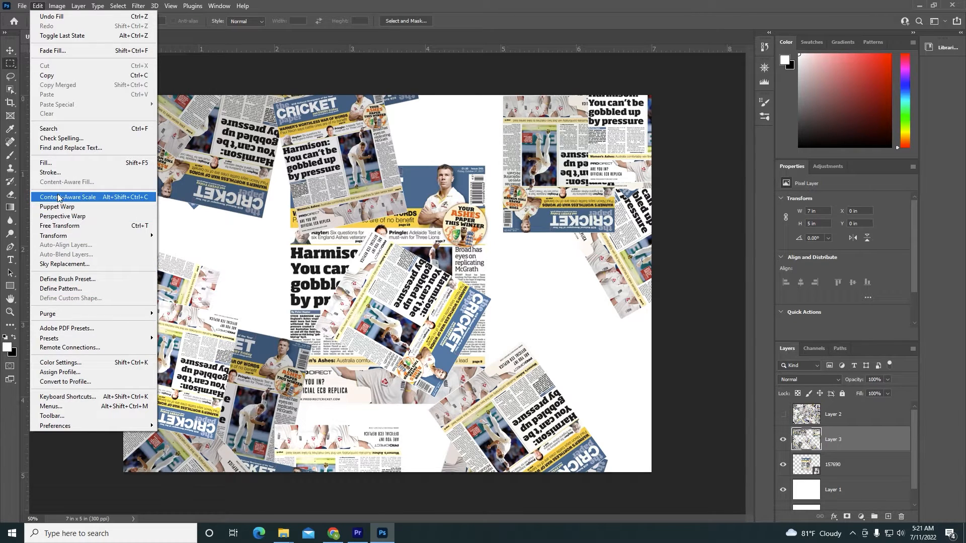
{"action": "left_click", "coordinate": [57, 163]}
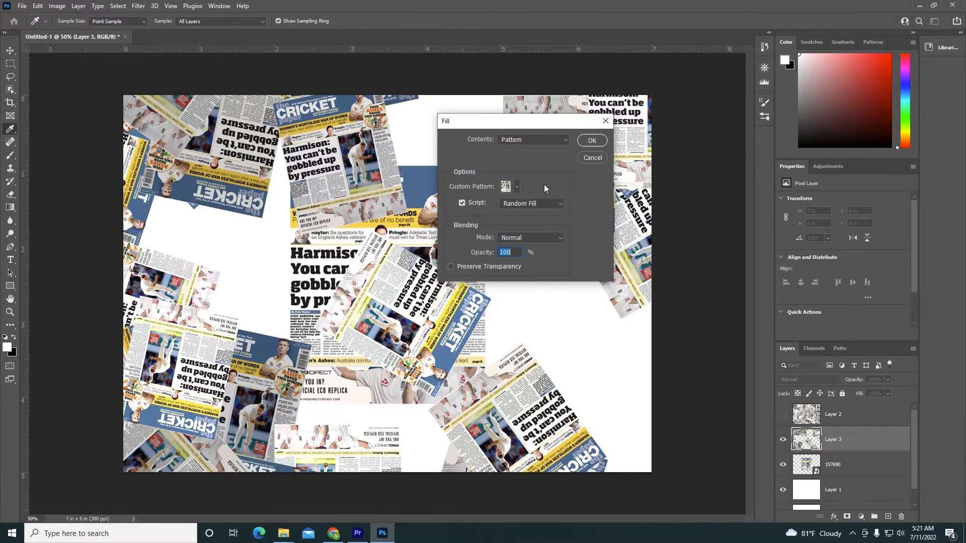
{"action": "left_click", "coordinate": [584, 141]}
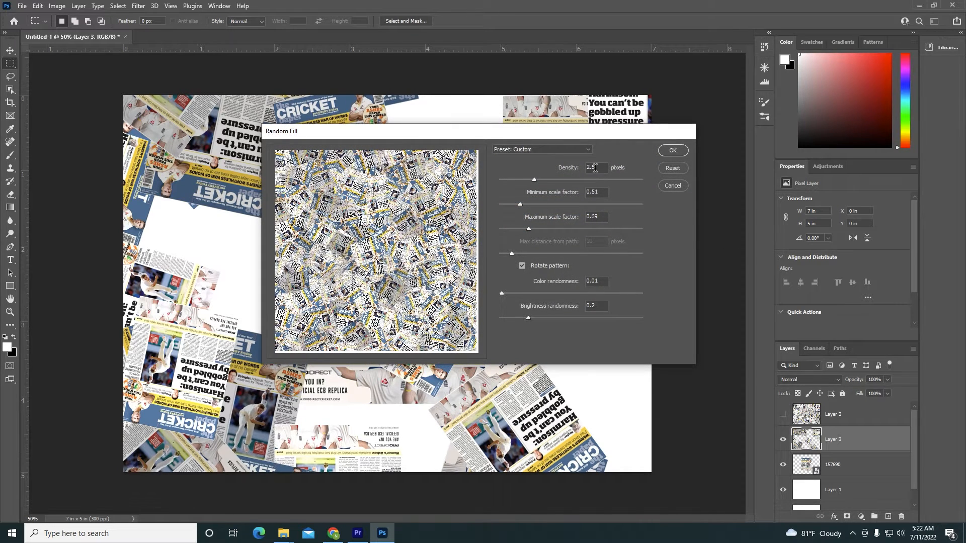
Set the random fill's density to 3.7 pixels, edit the minimum scale factor, and apply the fill.
{"action": "left_click_drag", "start_coordinate": [595, 168], "coordinate": [548, 172]}
{"action": "key", "text": "BackSpace"}
{"action": "left_click", "coordinate": [599, 191]}
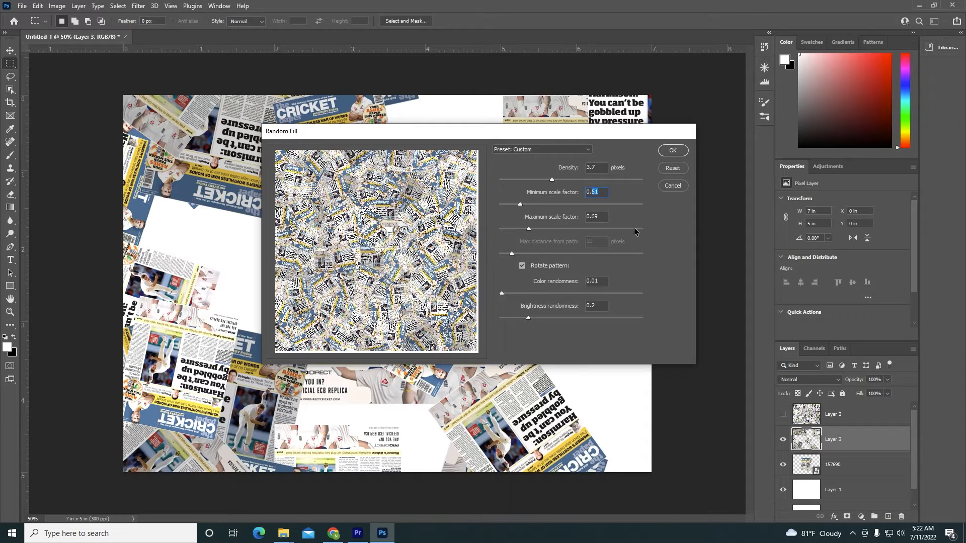
{"action": "type", "text": "0."}
{"action": "left_click", "coordinate": [666, 151]}
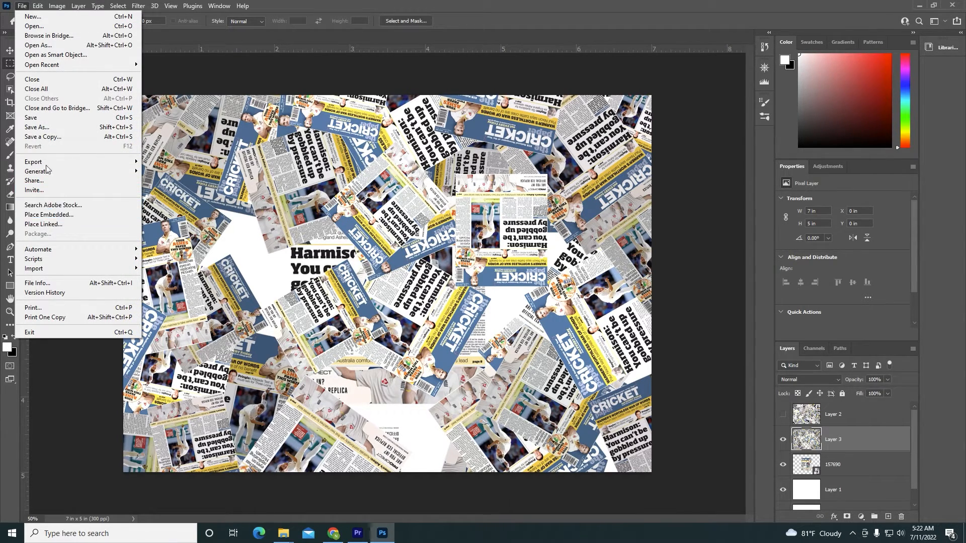
Fill Layer 3 again with the newspaper pattern using the Random Fill script, with the maximum scale factor set to 0.92.
{"action": "mouse_move", "coordinate": [38, 5]}
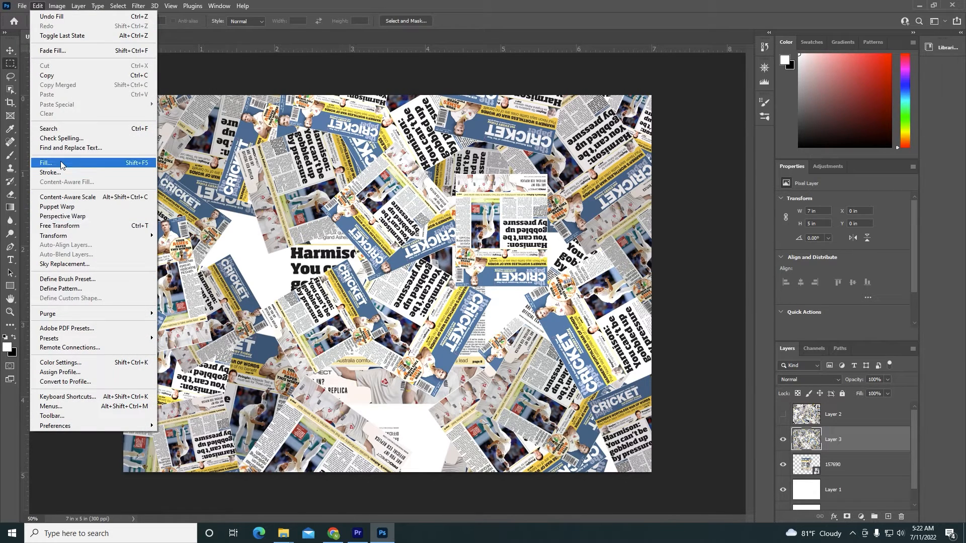
{"action": "left_click", "coordinate": [61, 163]}
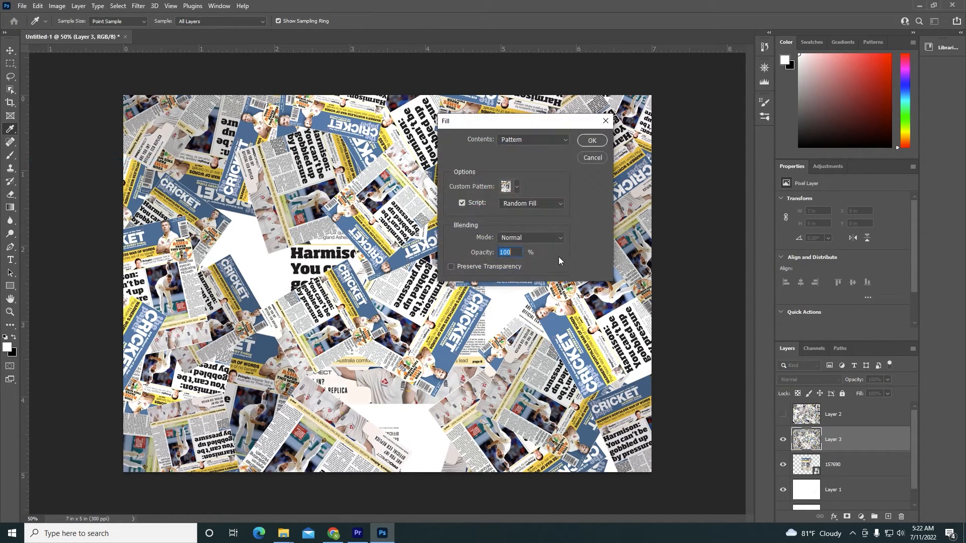
{"action": "left_click", "coordinate": [584, 144]}
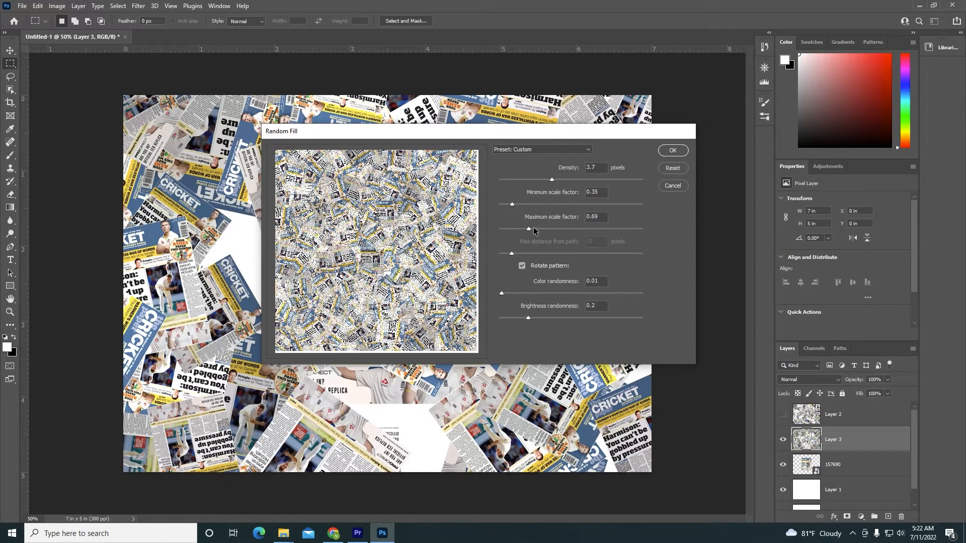
{"action": "left_click_drag", "start_coordinate": [533, 228], "coordinate": [539, 226]}
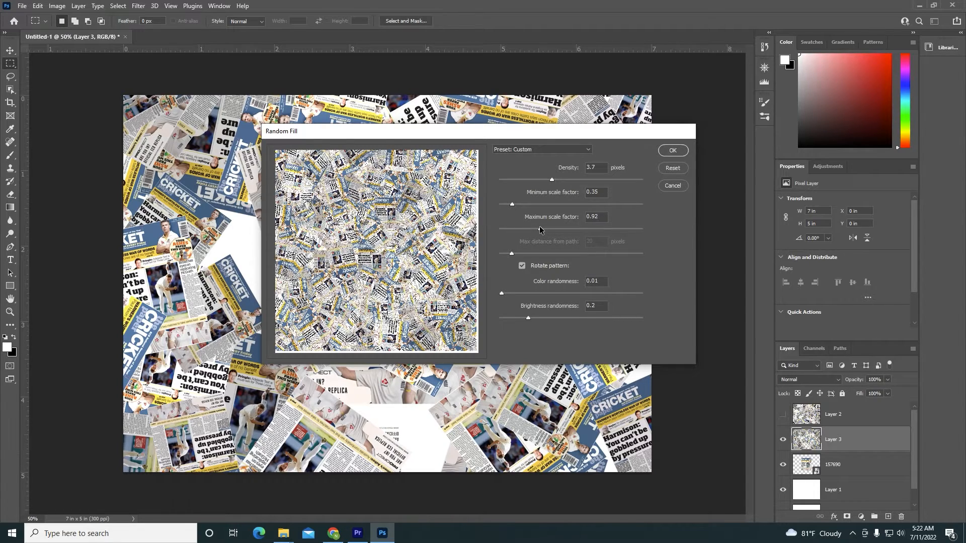
{"action": "left_click", "coordinate": [679, 149]}
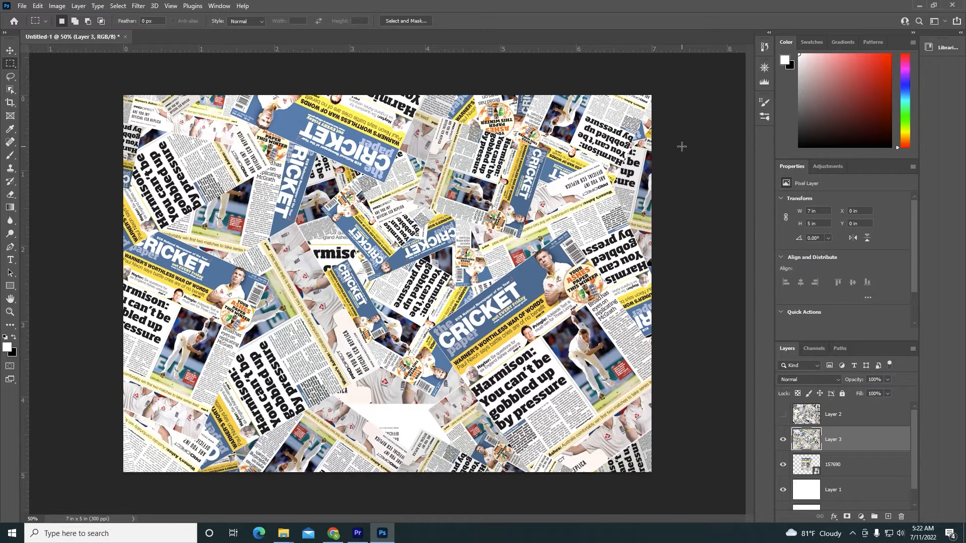
{"action": "key", "text": "alt+z"}
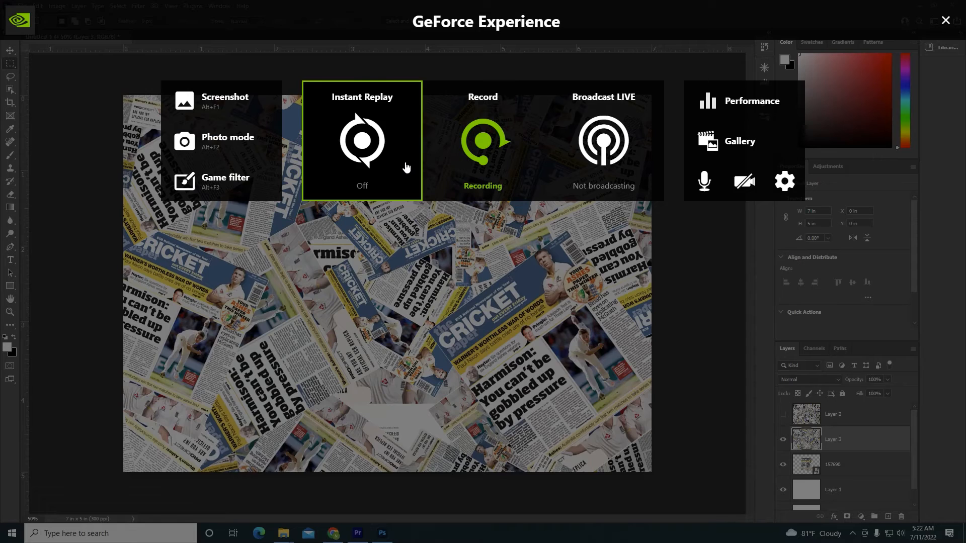